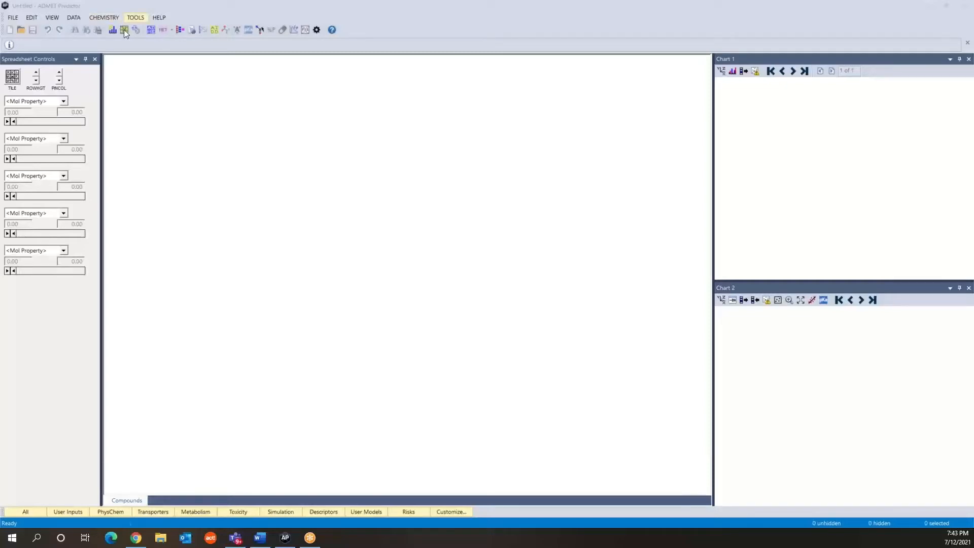
# - Open Enamine_Discovery_2000.sdf from the Scen3 folder, using the first line as compound identifier and loading all compound attributes
pyautogui.click(13, 17)
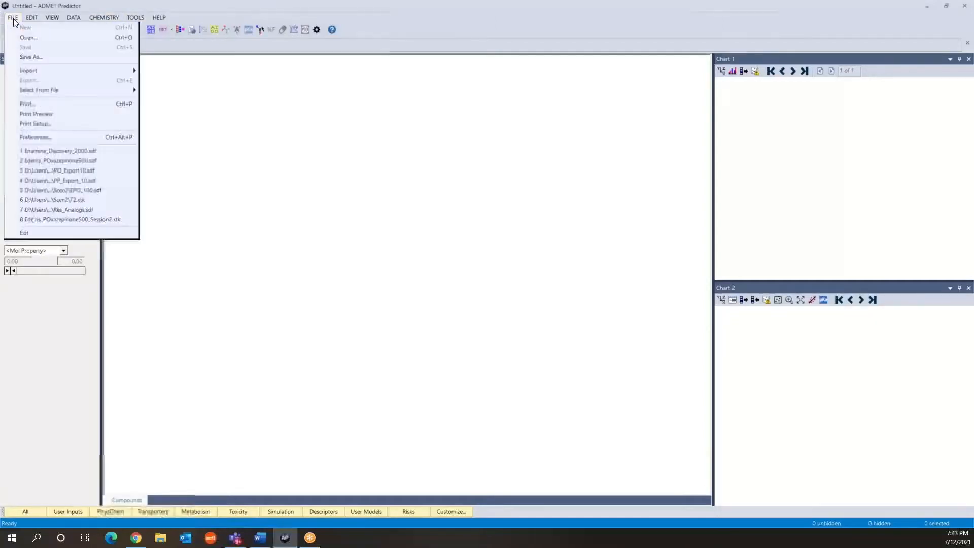
pyautogui.click(28, 38)
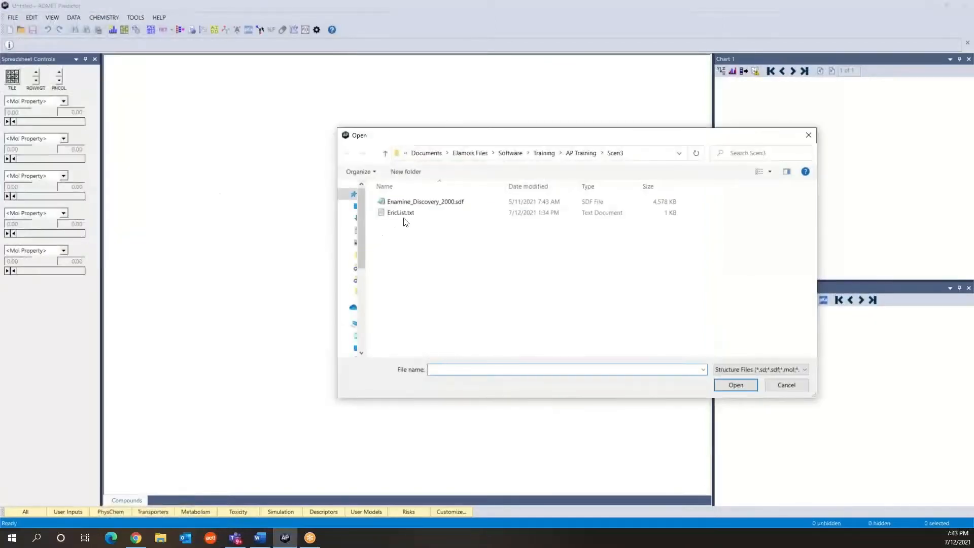
pyautogui.click(420, 203)
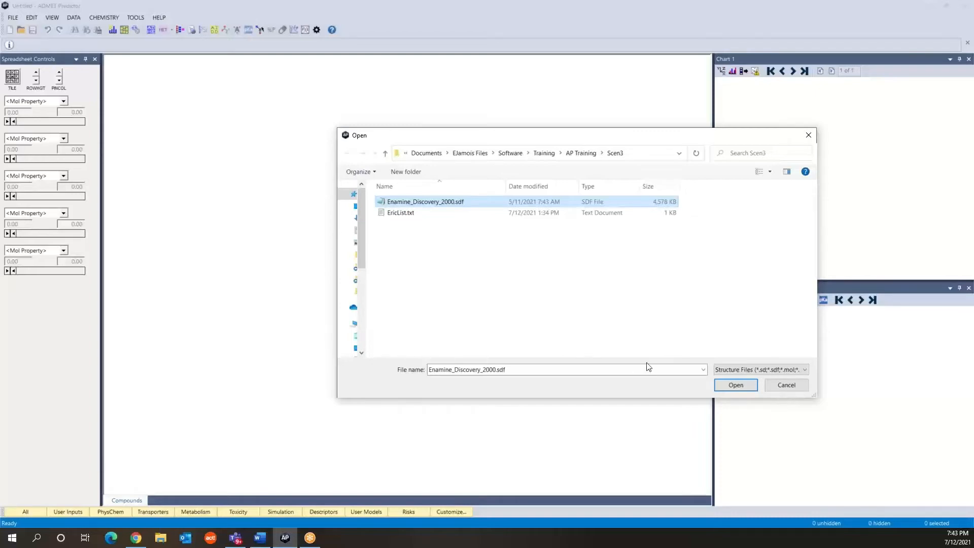
pyautogui.click(736, 386)
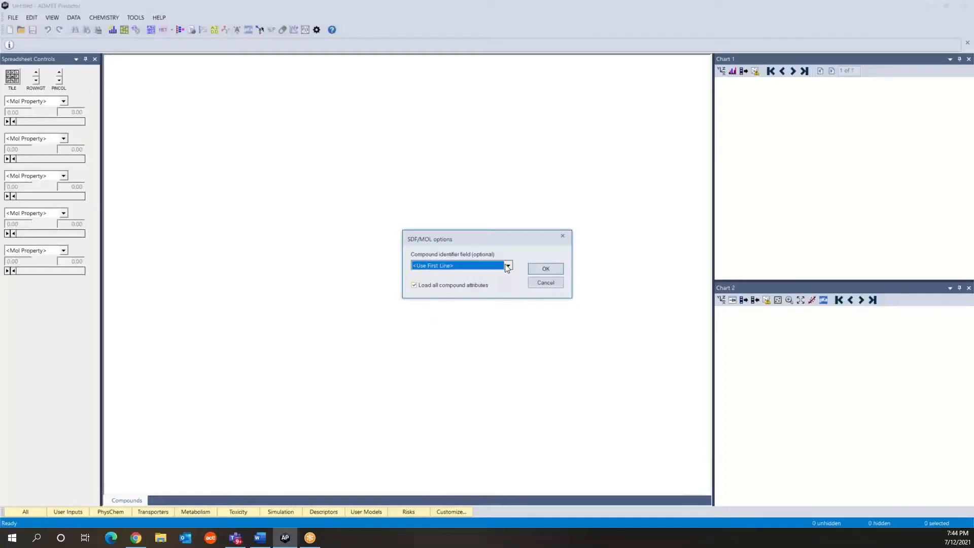
pyautogui.click(547, 272)
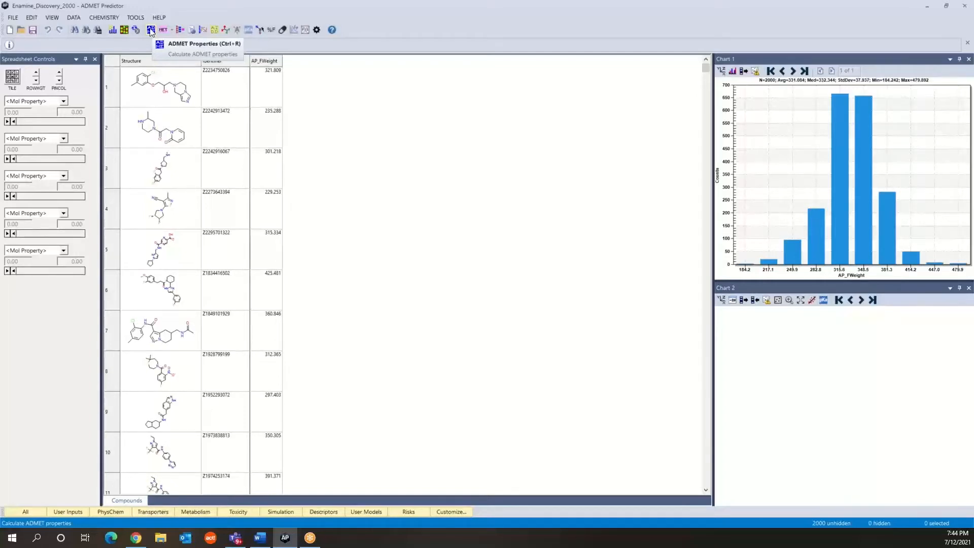
pyautogui.click(72, 20)
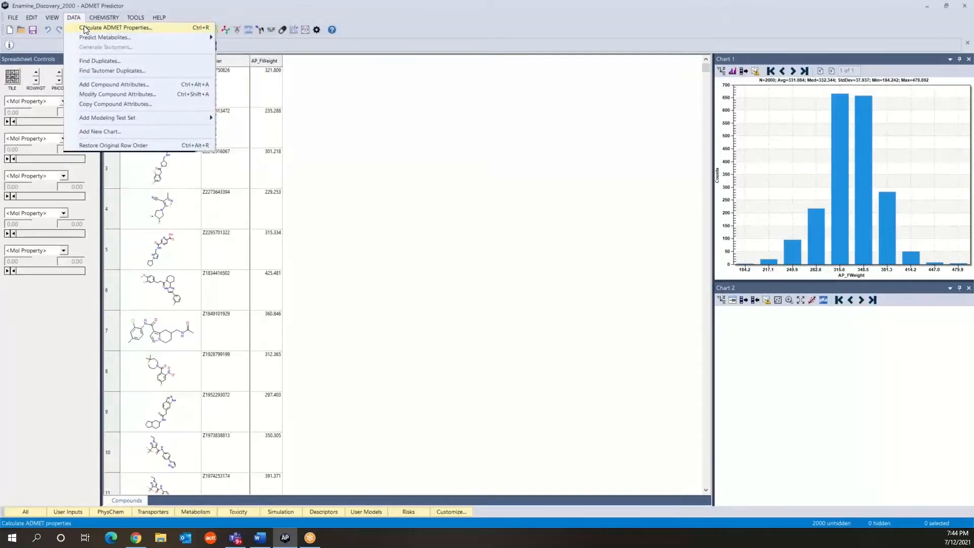
pyautogui.click(86, 27)
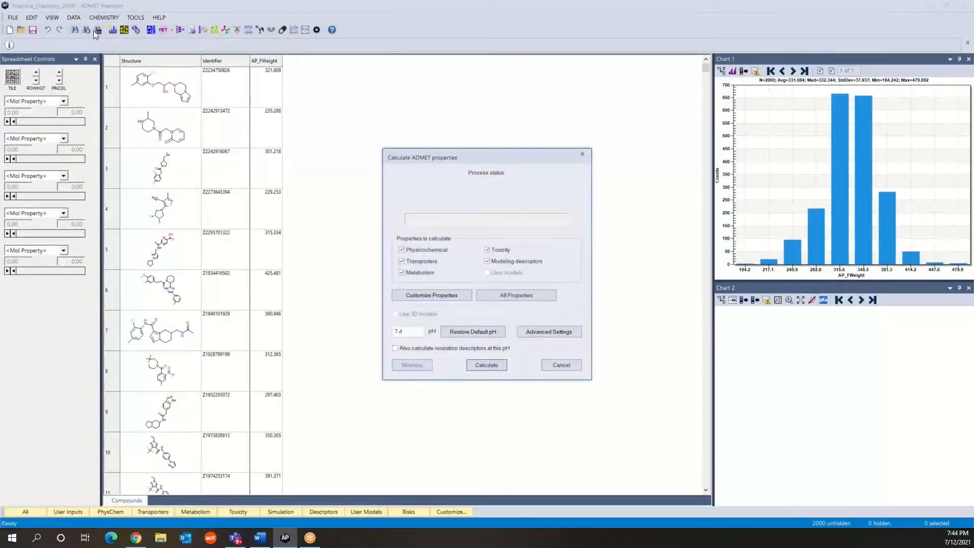
pyautogui.click(549, 367)
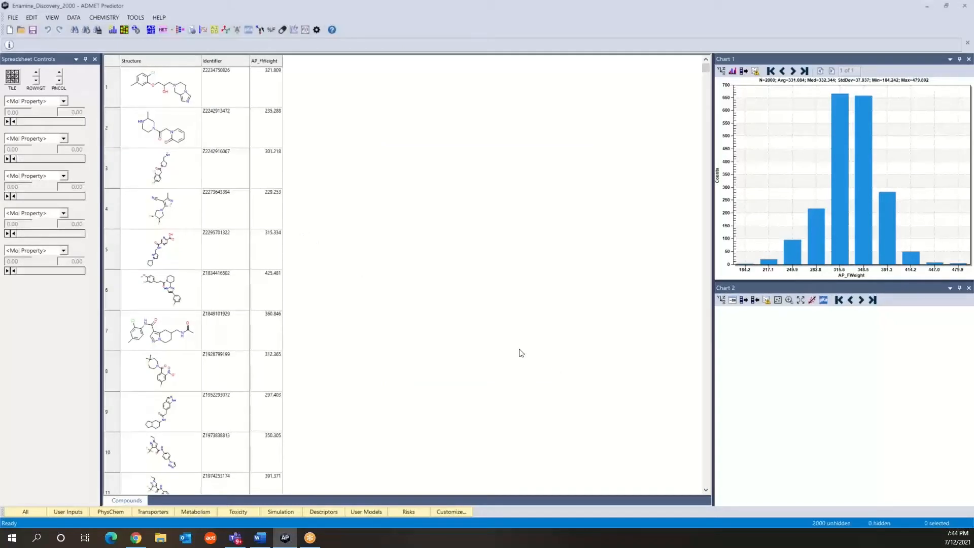
# - Open the ADMET property calculation and show its customizable properties as a category tree for quick selection
pyautogui.click(151, 31)
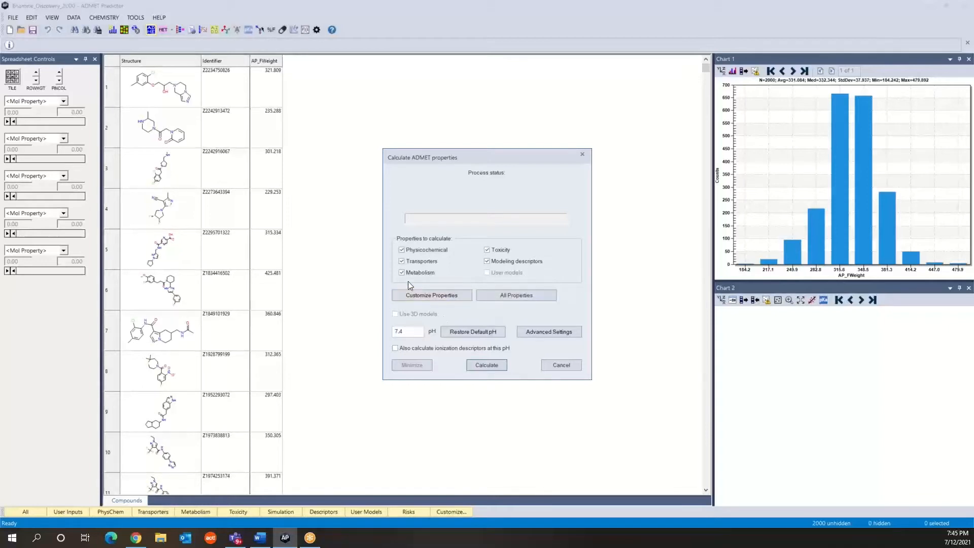
pyautogui.click(430, 296)
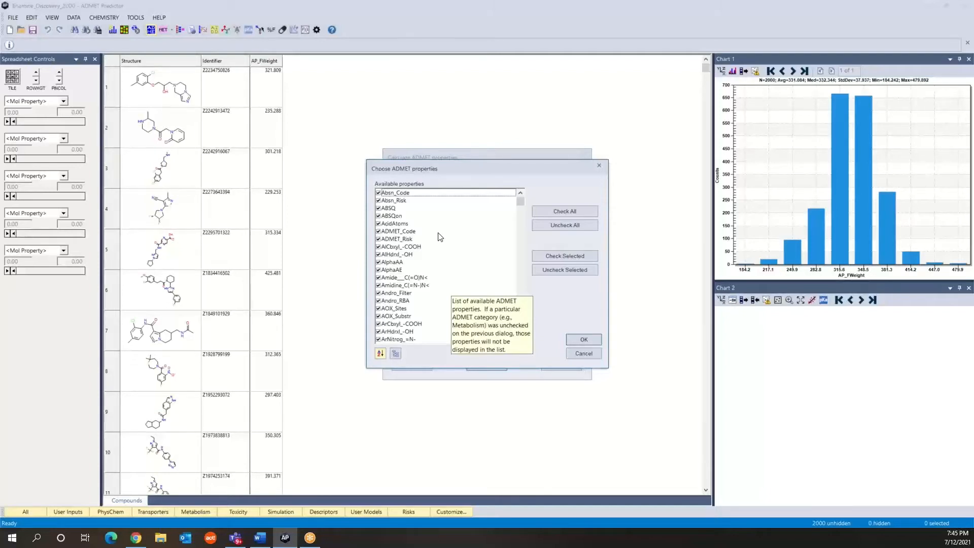
pyautogui.click(395, 354)
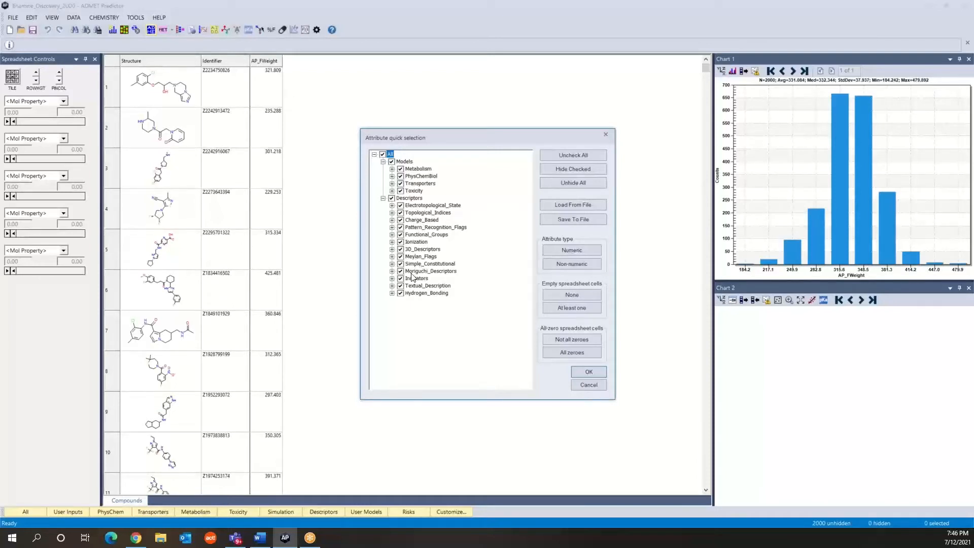
# - Exclude CYP1A2_Vmax, CYP2A6_Sites, CYP2A6_Substr and CYP2B6_Sites from the Metabolism models
pyautogui.click(392, 169)
pyautogui.scroll(-1, 425, 245)
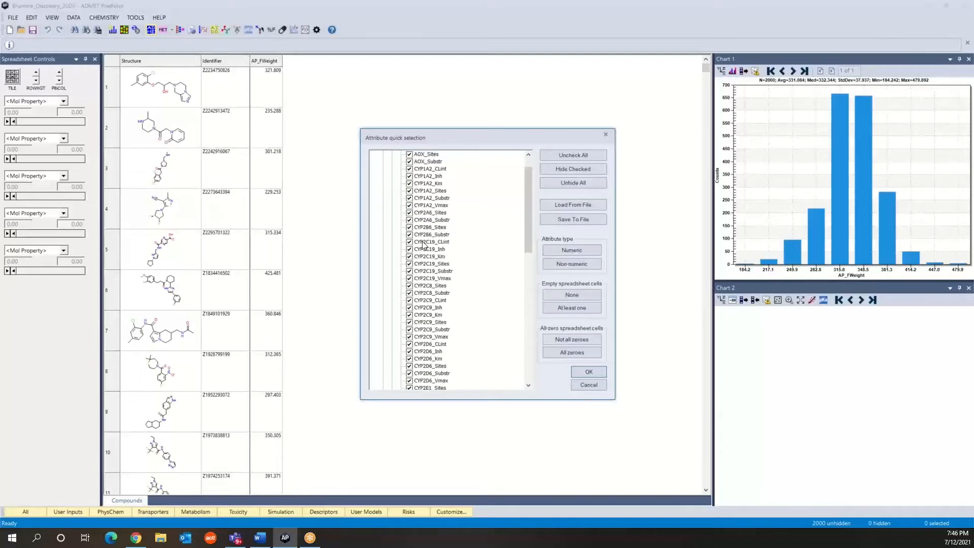
pyautogui.scroll(1, 424, 246)
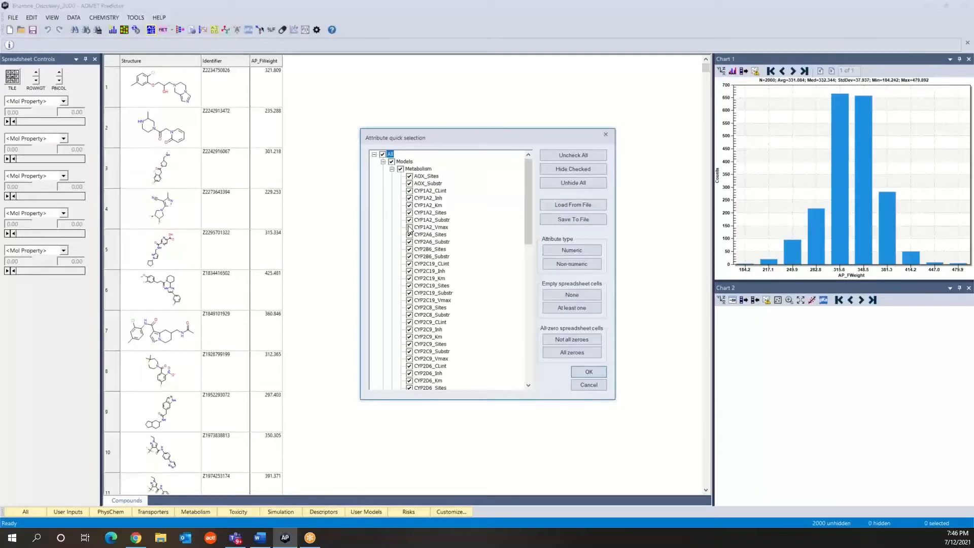
pyautogui.click(409, 234)
pyautogui.click(410, 242)
pyautogui.click(409, 249)
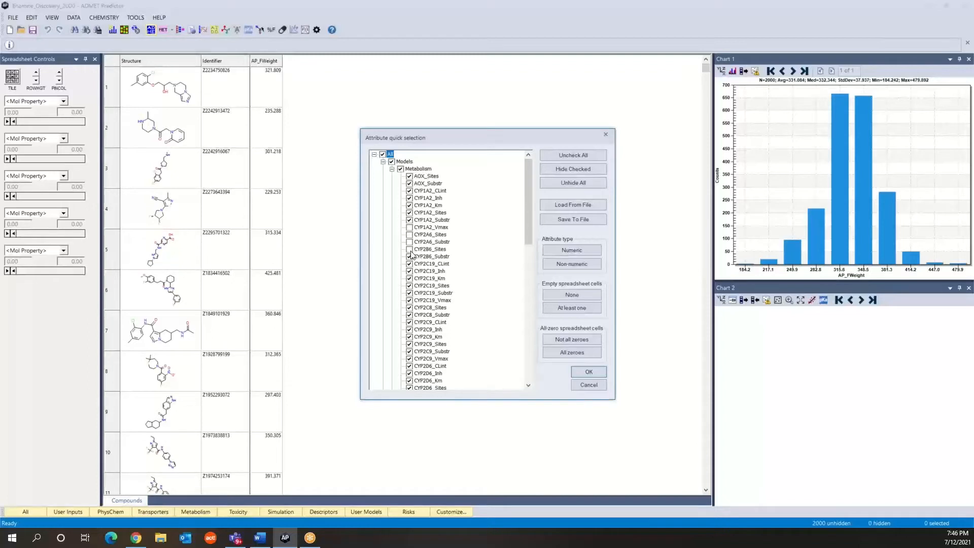
# - Clear the Metabolism category and select only AOX_Sites, AOX_Substr, CYP1A2_CLint, CYP1A2_Inh and CYP1A2_Km in it
pyautogui.click(401, 169)
pyautogui.click(401, 169)
pyautogui.click(401, 169)
pyautogui.click(410, 177)
pyautogui.click(409, 183)
pyautogui.click(409, 190)
pyautogui.click(409, 198)
pyautogui.click(409, 206)
pyautogui.click(390, 168)
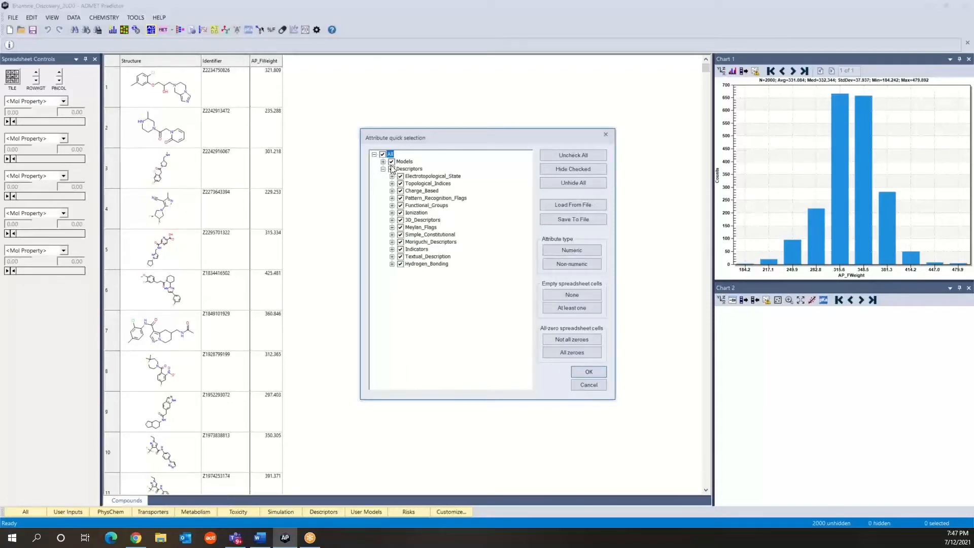
pyautogui.click(387, 168)
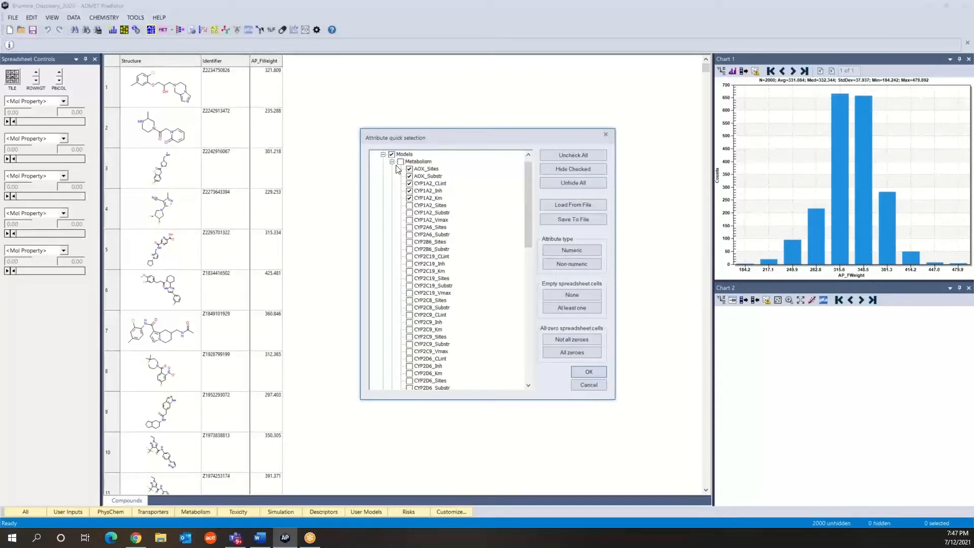
pyautogui.click(393, 162)
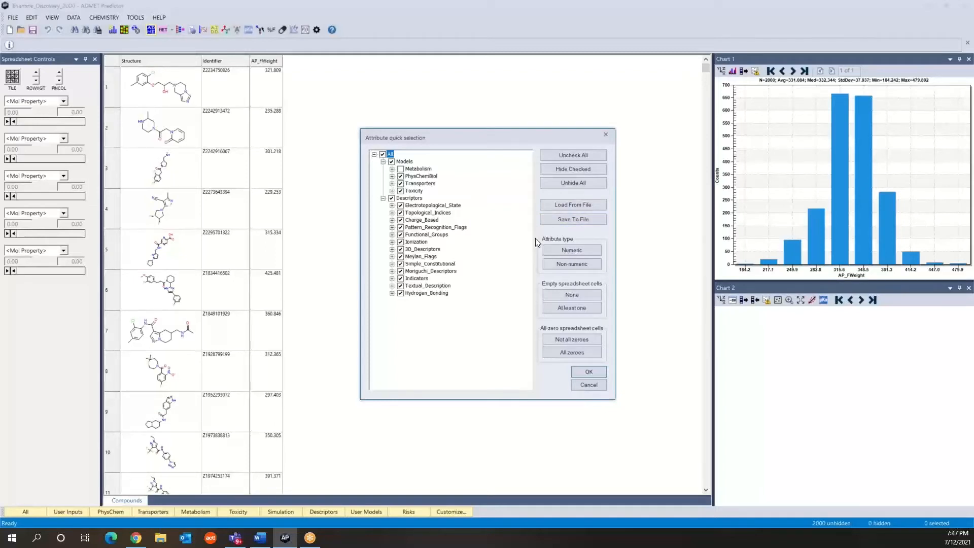
# - Load the saved attribute list EricList.txt from the AP Training Scen3 folder and apply it as the property selection
pyautogui.click(560, 206)
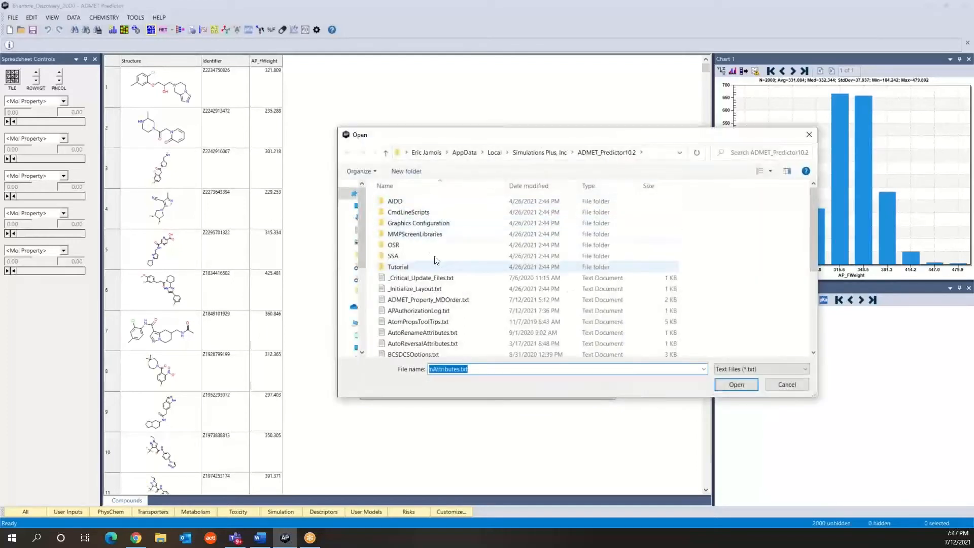
pyautogui.click(427, 153)
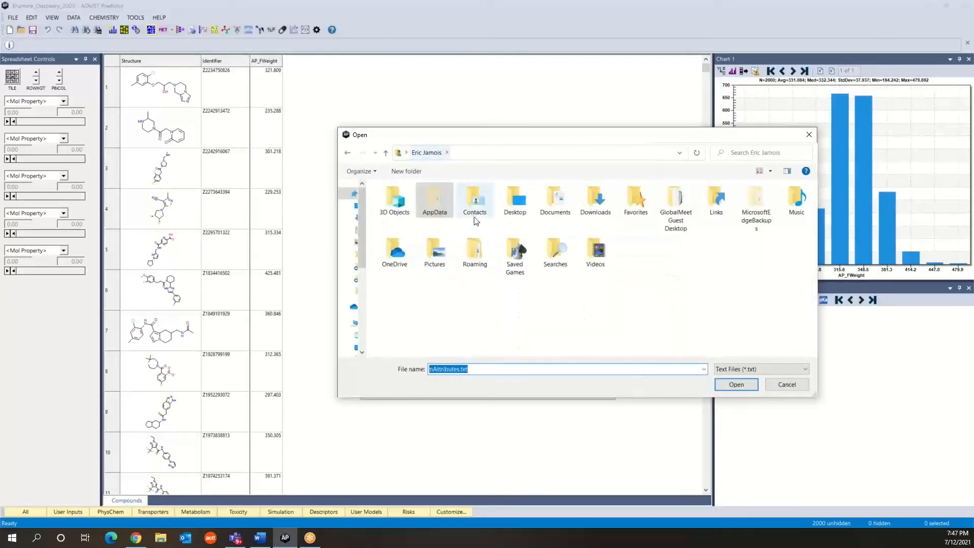
pyautogui.click(556, 208)
pyautogui.doubleClick(556, 208)
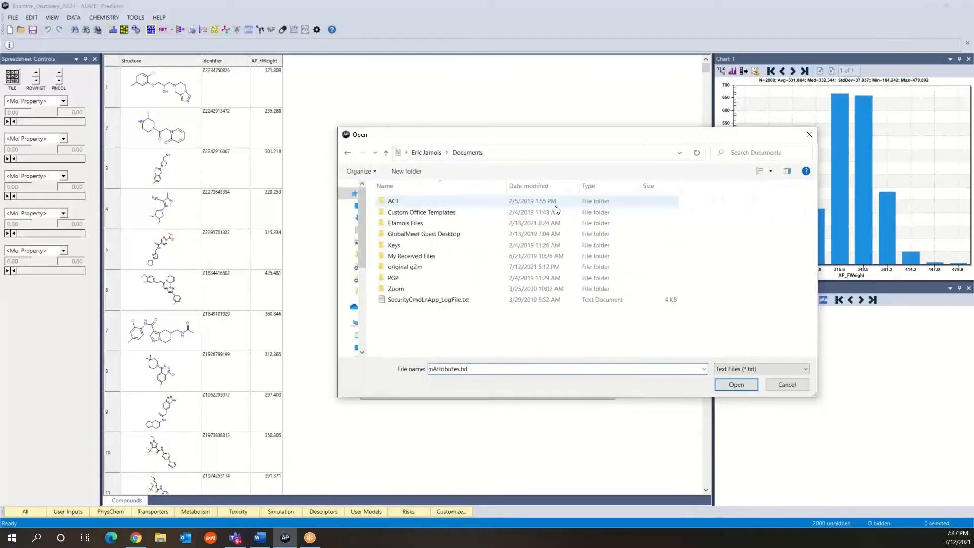
pyautogui.doubleClick(441, 227)
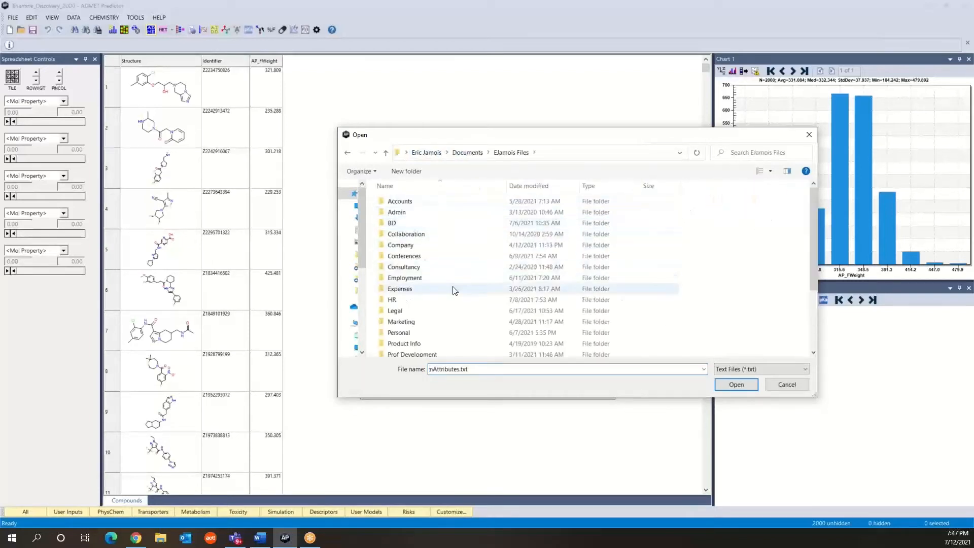
pyautogui.scroll(-3, 451, 294)
pyautogui.click(427, 319)
pyautogui.doubleClick(428, 320)
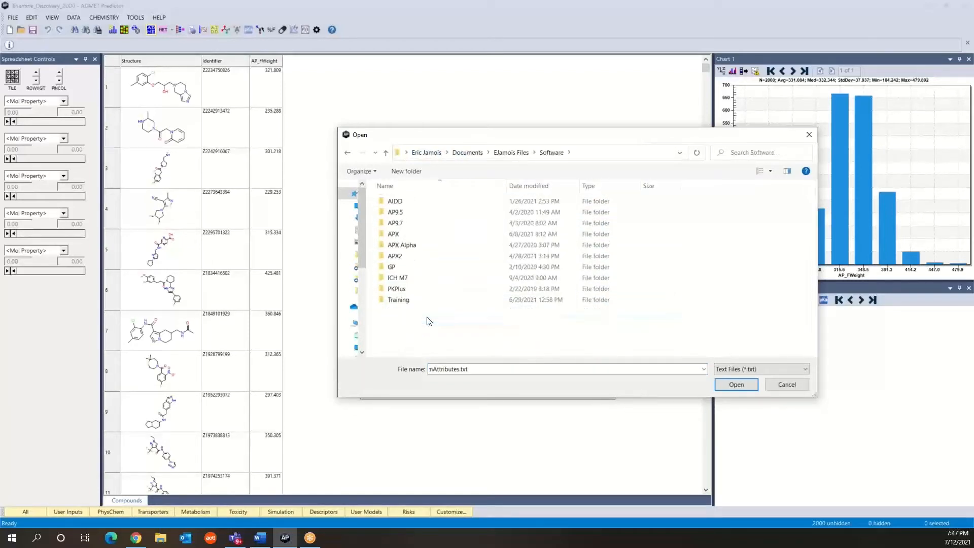
pyautogui.doubleClick(411, 301)
pyautogui.doubleClick(406, 203)
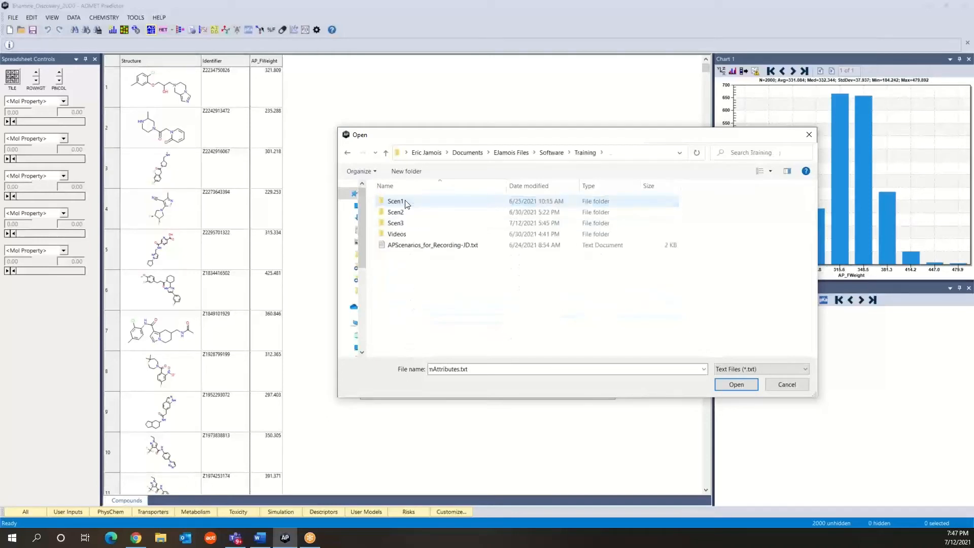
pyautogui.doubleClick(404, 212)
pyautogui.click(404, 212)
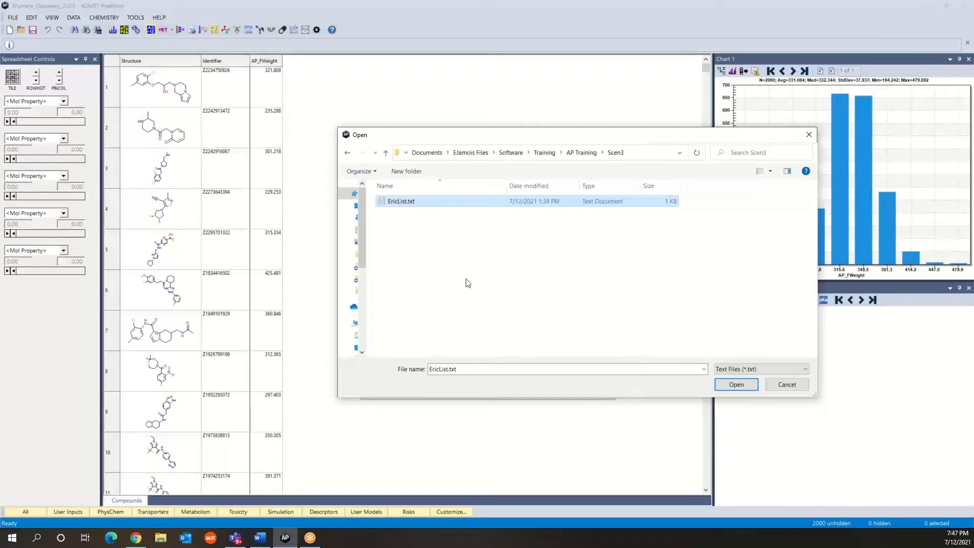
pyautogui.click(737, 385)
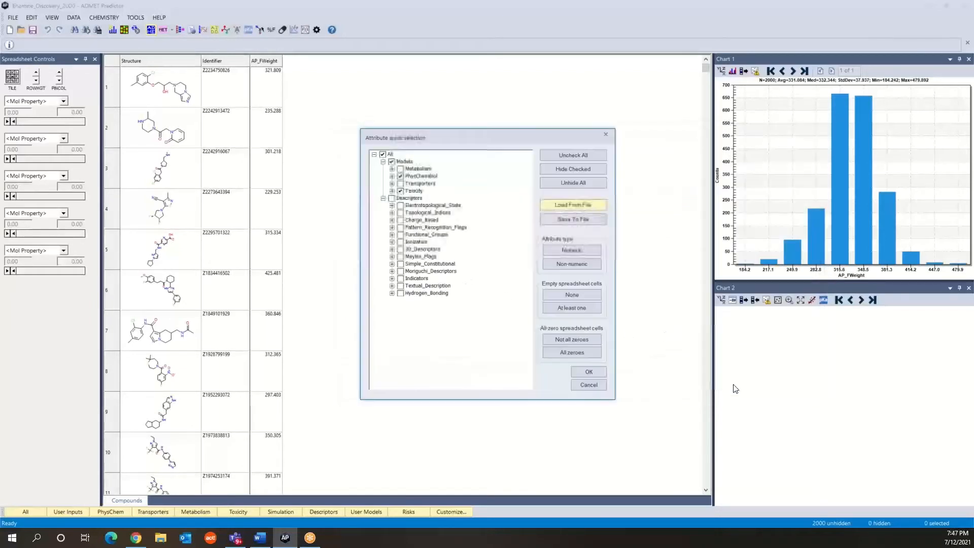
pyautogui.click(588, 372)
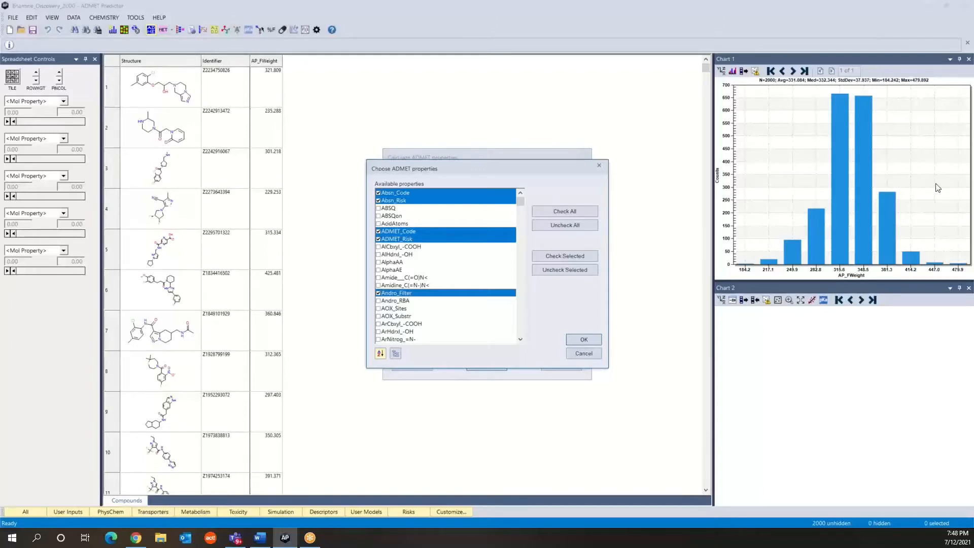
# - Select all available ADMET properties for the calculation and accept the selection
pyautogui.click(565, 212)
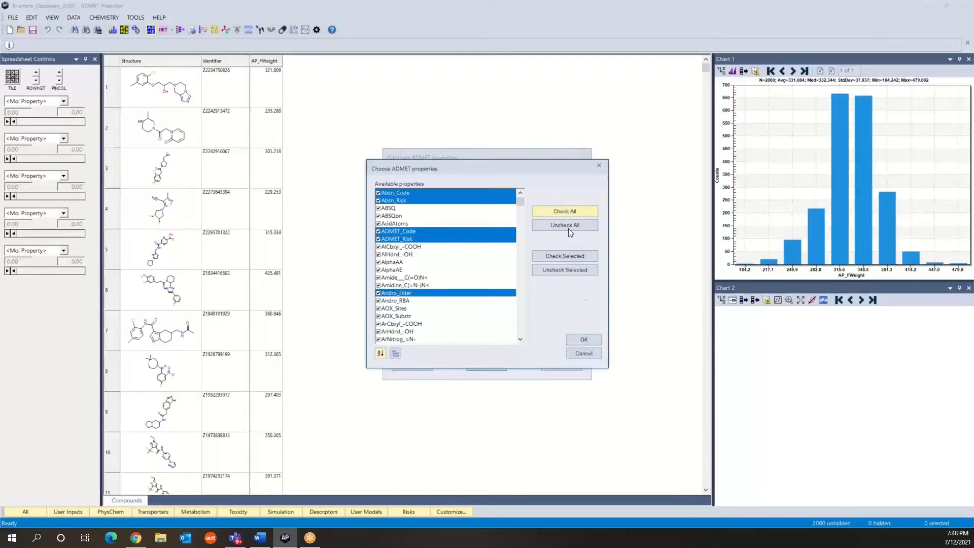
pyautogui.click(585, 341)
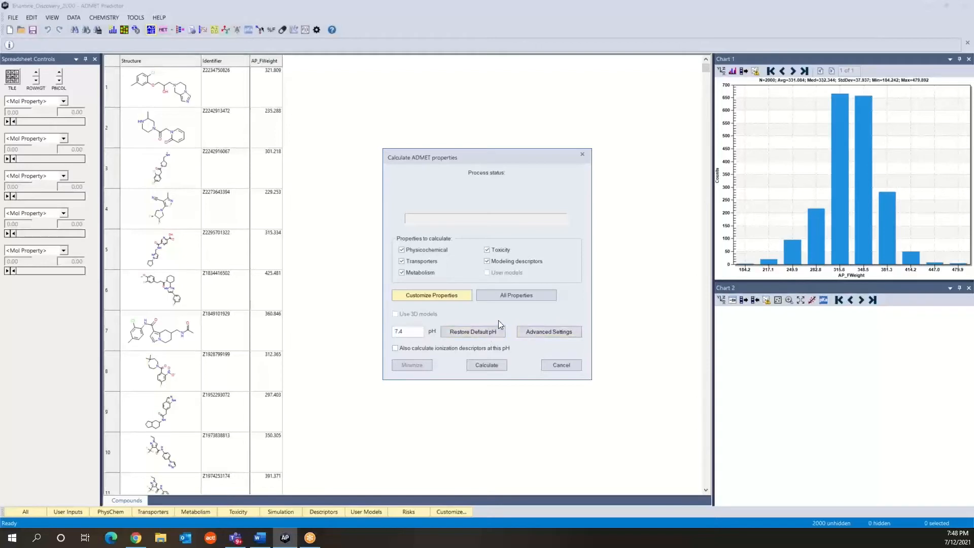
# - Review the advanced pH and ionization settings, then calculate the ADMET properties for all loaded compounds
pyautogui.click(543, 331)
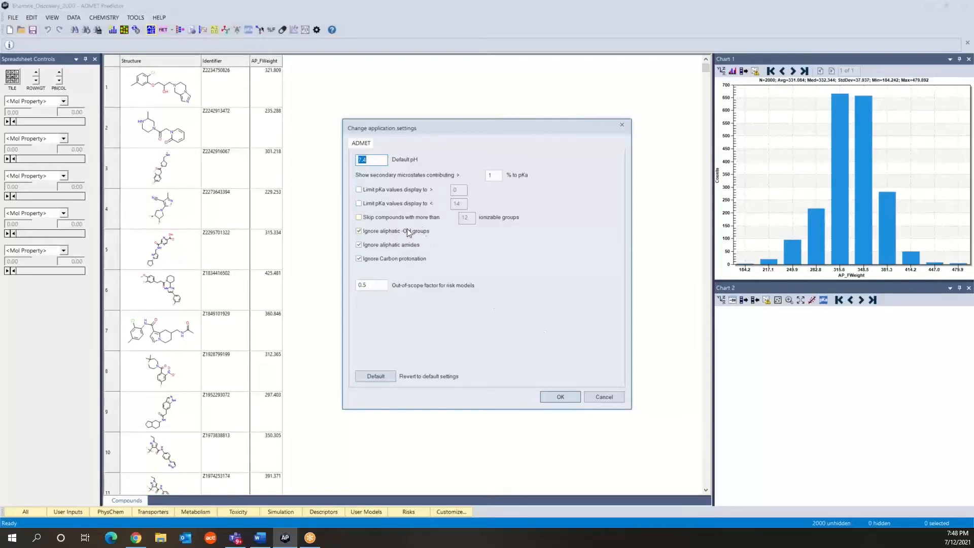
pyautogui.click(377, 159)
pyautogui.click(361, 219)
pyautogui.click(360, 219)
pyautogui.click(564, 397)
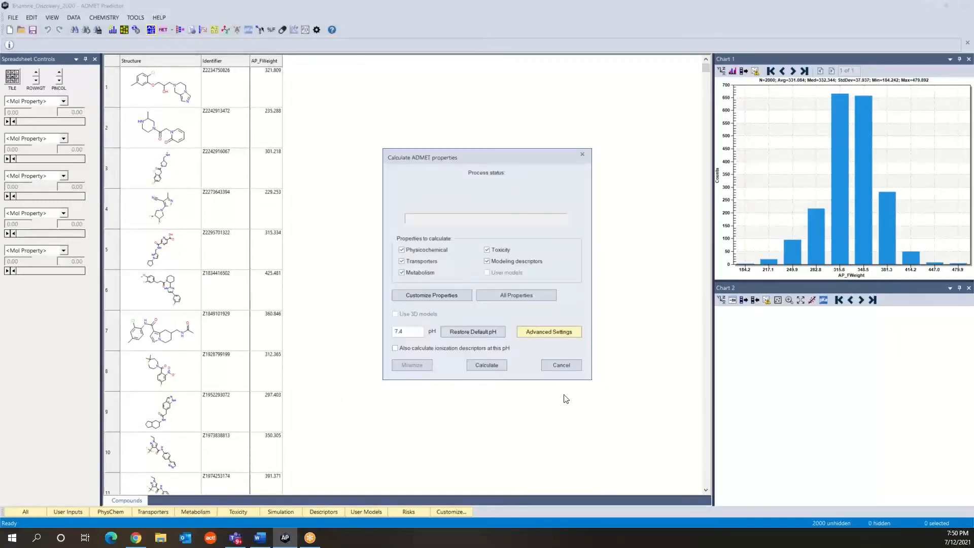
pyautogui.click(489, 365)
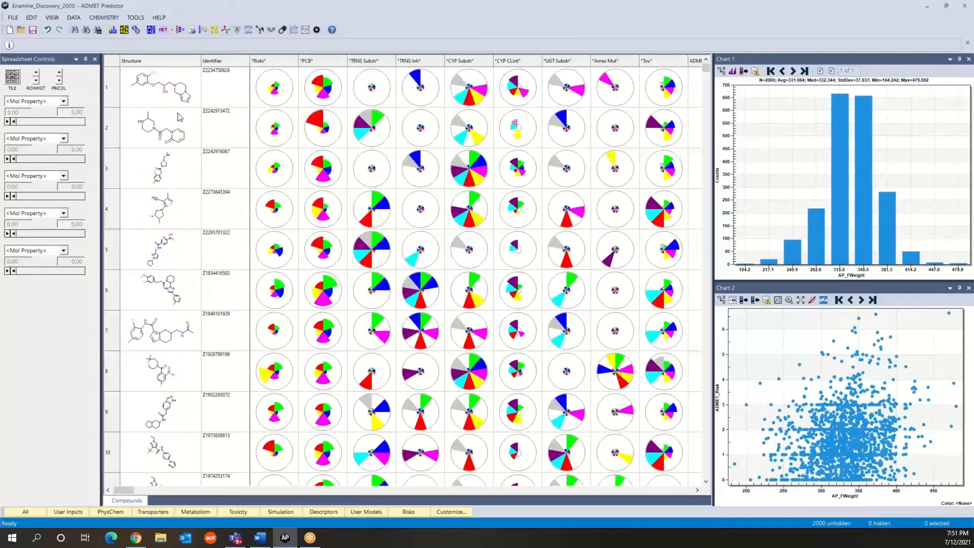
# - Examine the ADMET calculation options and the settings for simulating fraction absorbed and bioavailable
pyautogui.click(150, 31)
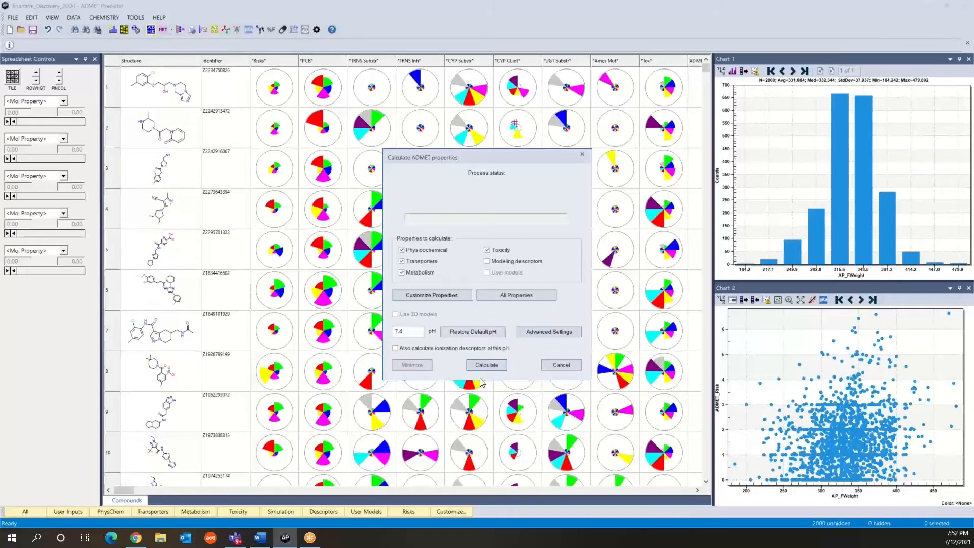
pyautogui.click(561, 366)
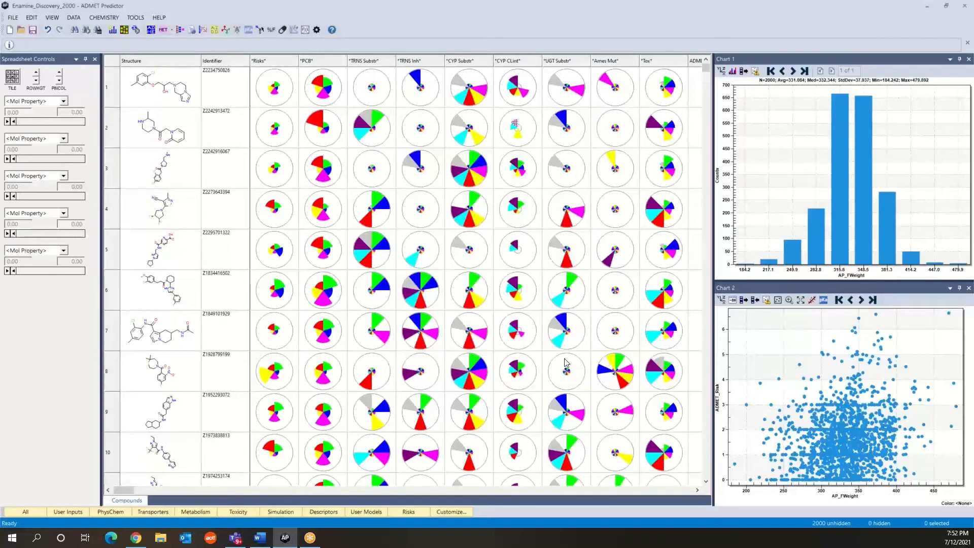
pyautogui.moveTo(516, 303)
pyautogui.click(273, 32)
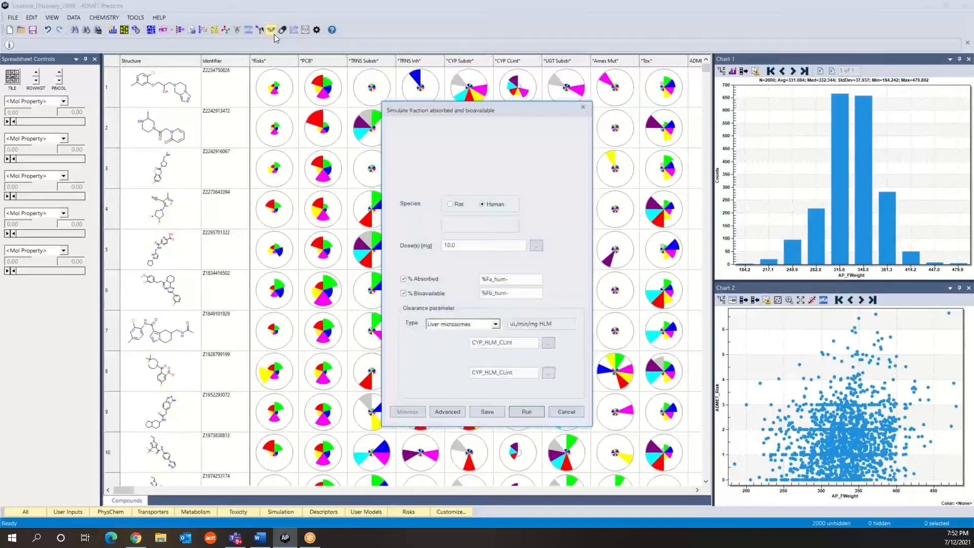
pyautogui.click(583, 107)
# - Examine the available PK simulation tools, such as fraction absorbed and bioavailable and dose estimation
pyautogui.click(135, 17)
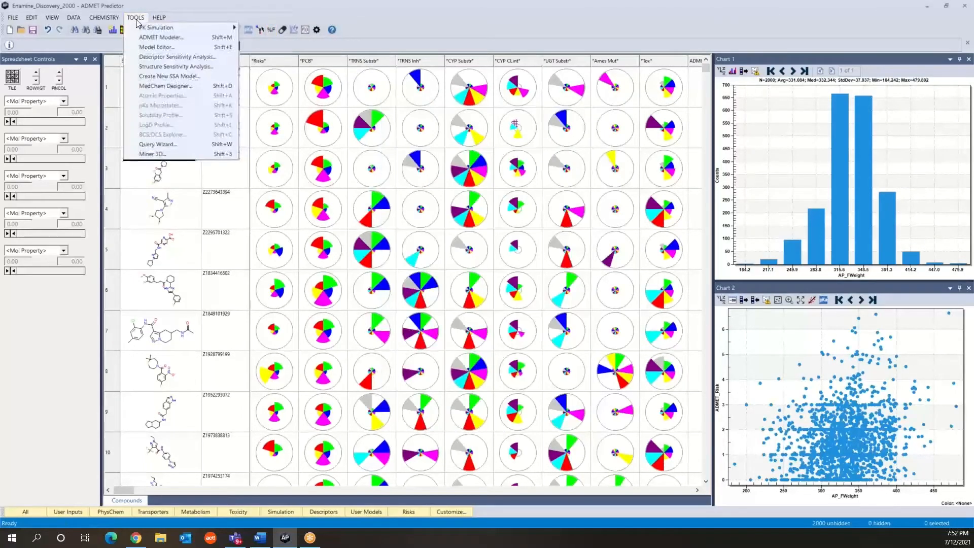
pyautogui.moveTo(149, 29)
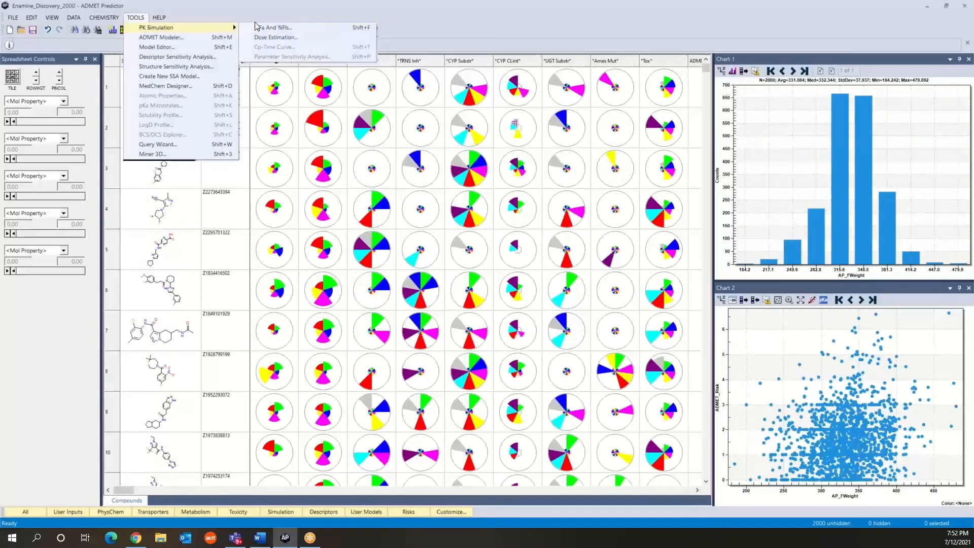
pyautogui.click(239, 15)
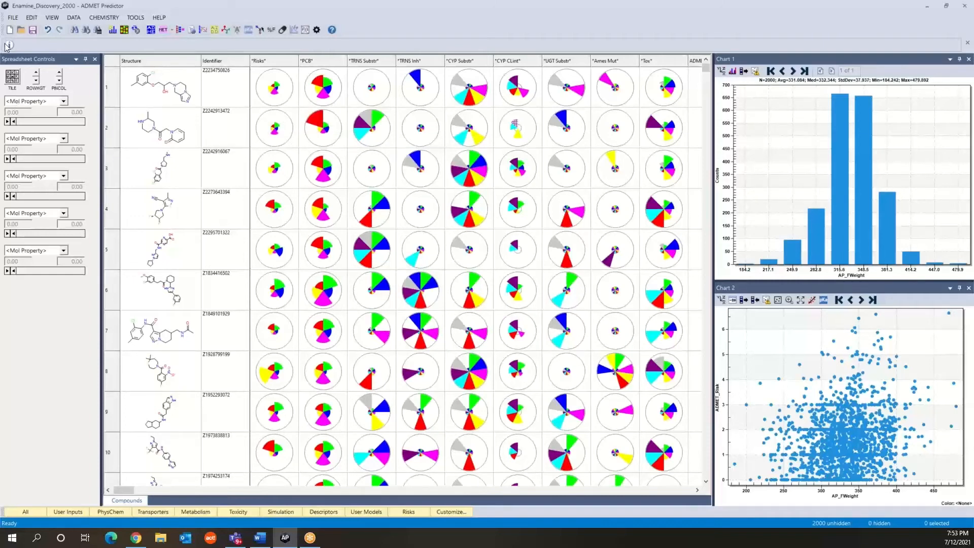
# - Review the general and advanced application preferences, including the maximum number of processors for computations, and leave them without changes
pyautogui.click(12, 18)
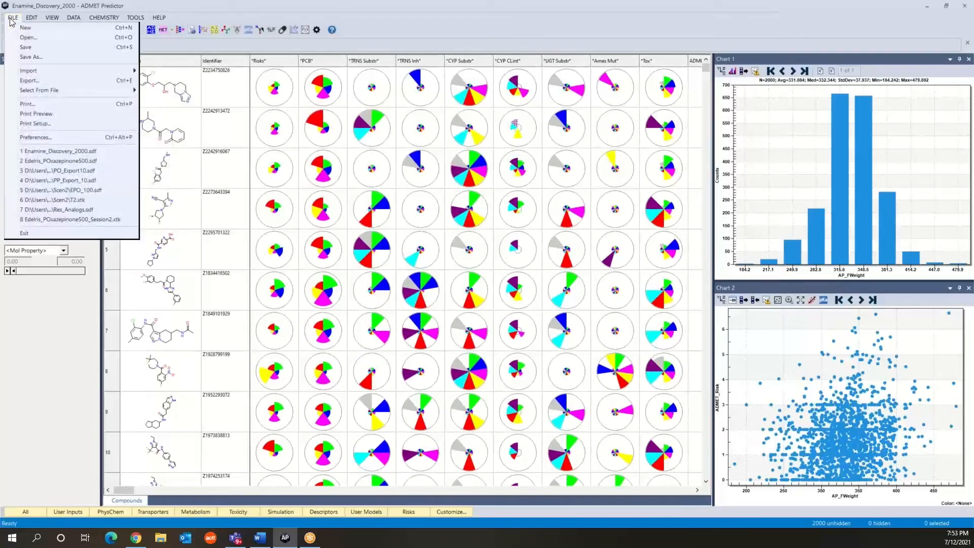
pyautogui.click(35, 138)
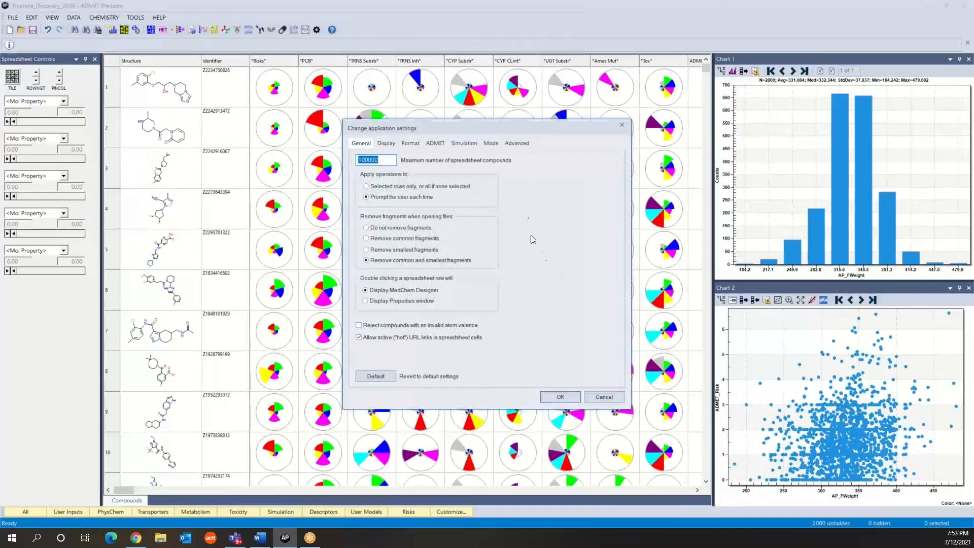
pyautogui.click(521, 144)
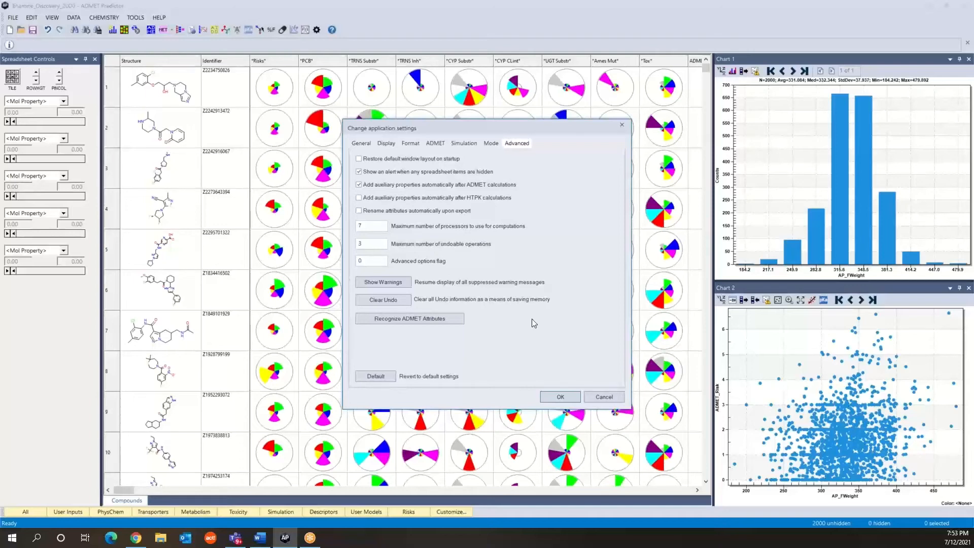
pyautogui.click(601, 398)
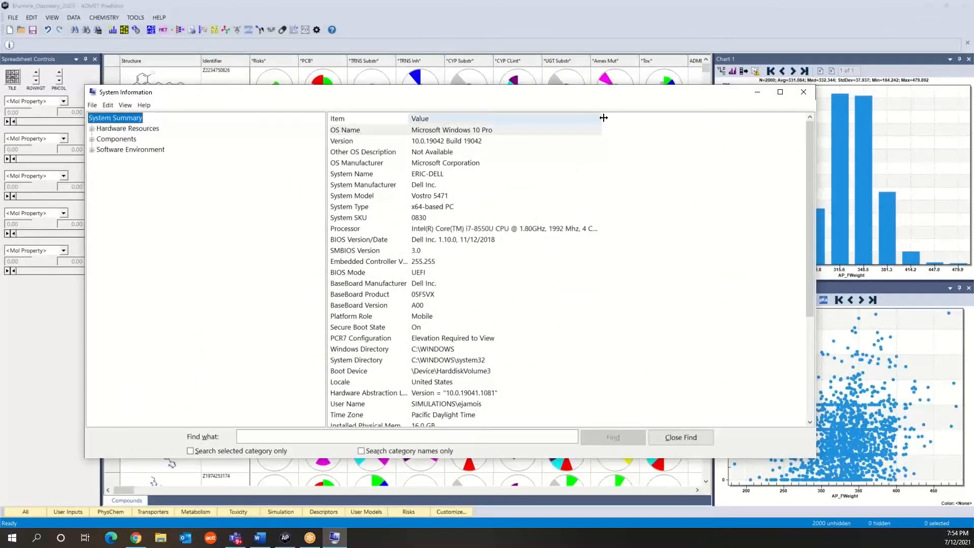
# - Widen the value column in System Information to read the full processor details, then close the window
pyautogui.moveTo(603, 117); pyautogui.dragTo(717, 118)
pyautogui.click(713, 133)
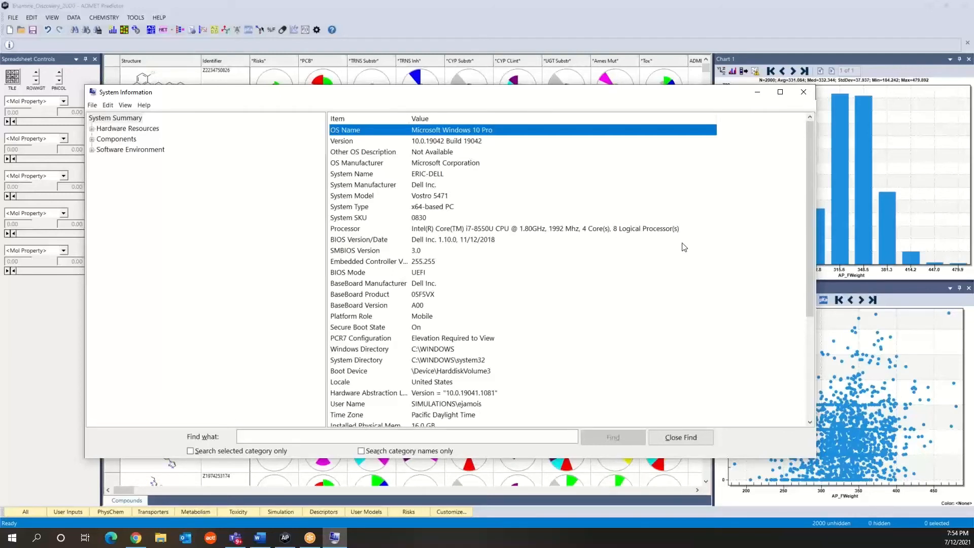
pyautogui.click(806, 95)
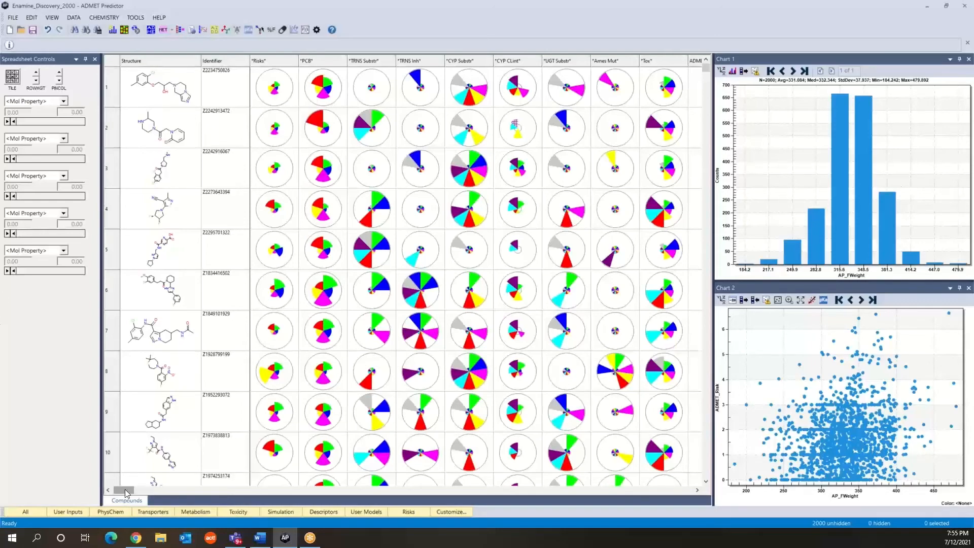
# - Examine the calculated results in the compound spreadsheet by category, viewing the transporter and toxicity properties
pyautogui.moveTo(125, 490)
pyautogui.mouseDown()
pyautogui.moveTo(273, 512)
pyautogui.moveTo(120, 490)
pyautogui.mouseUp()
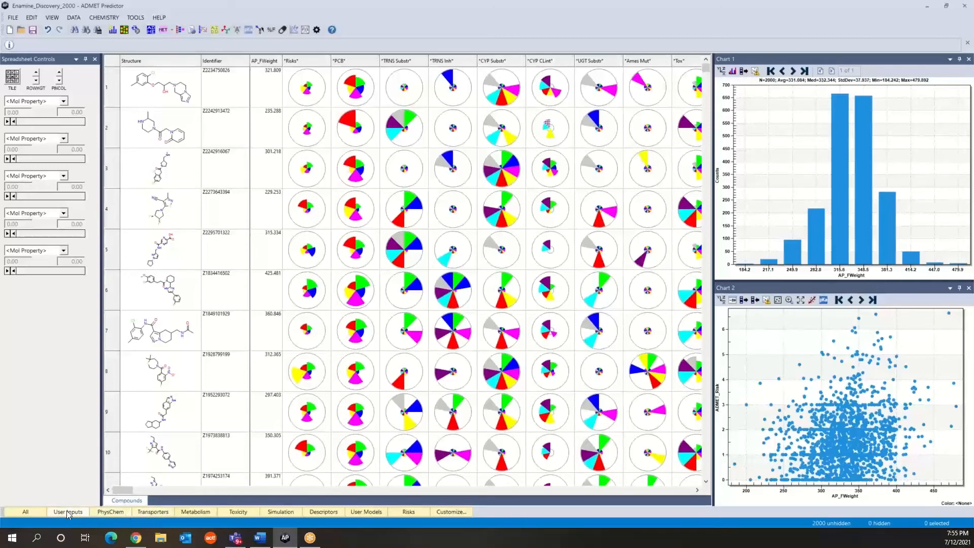
pyautogui.click(157, 512)
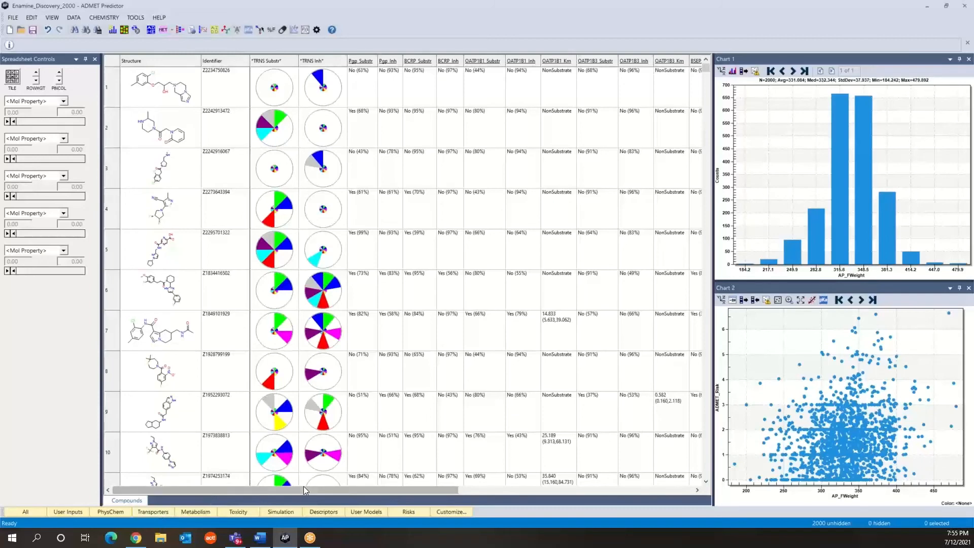
pyautogui.moveTo(304, 488)
pyautogui.mouseDown()
pyautogui.moveTo(557, 477)
pyautogui.moveTo(347, 492)
pyautogui.moveTo(300, 485)
pyautogui.mouseUp()
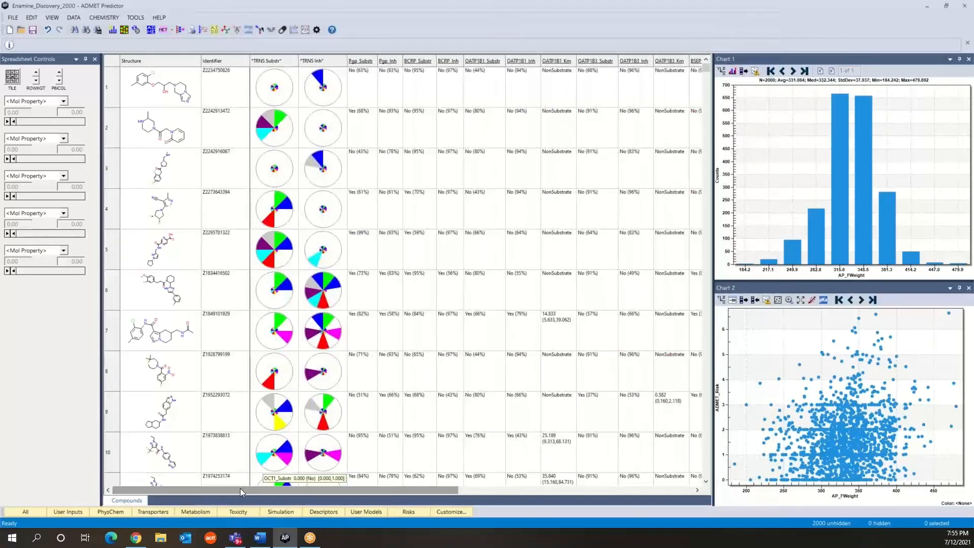
pyautogui.click(239, 513)
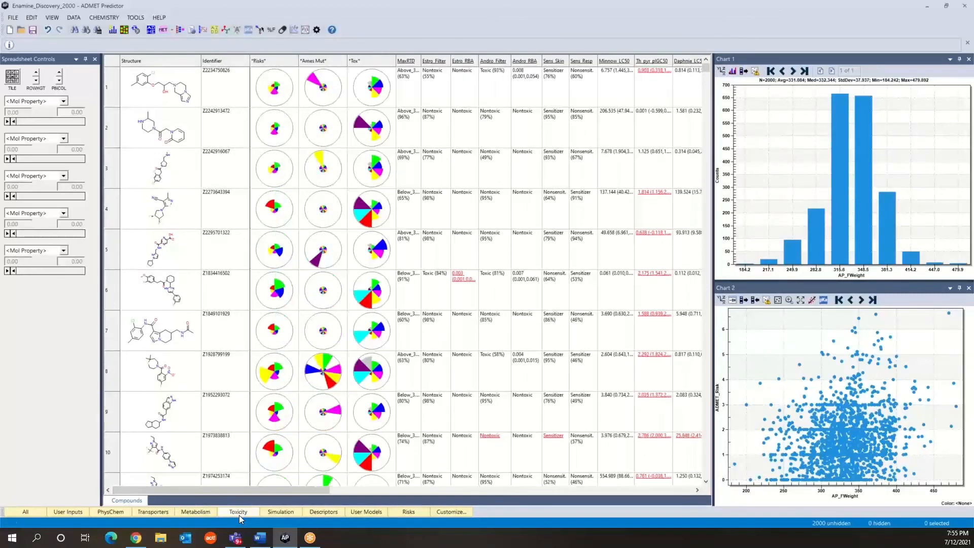
pyautogui.moveTo(285, 488); pyautogui.dragTo(245, 482)
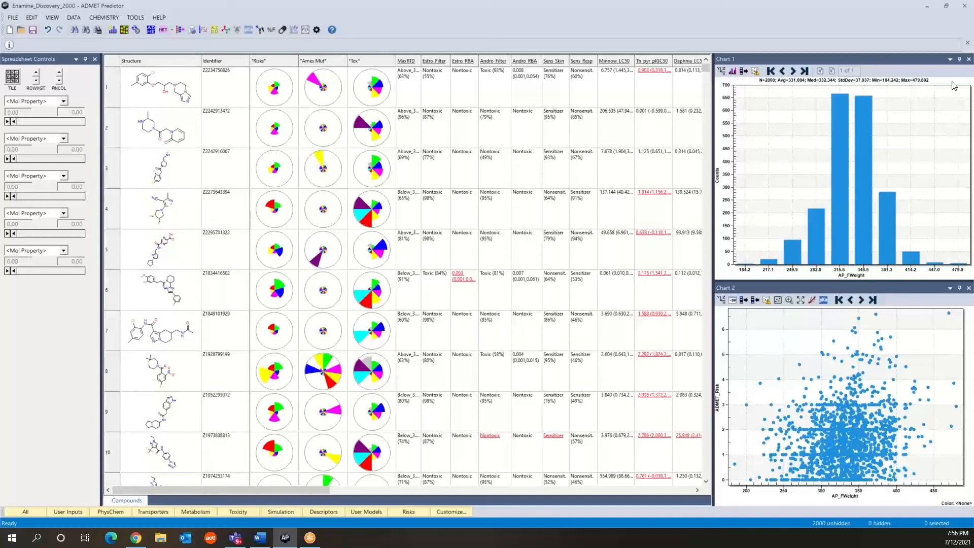
# - Launch MedChem Designer and load the structures from Enamine_Discovery_2000.sdf in the Scen3 folder
pyautogui.click(261, 31)
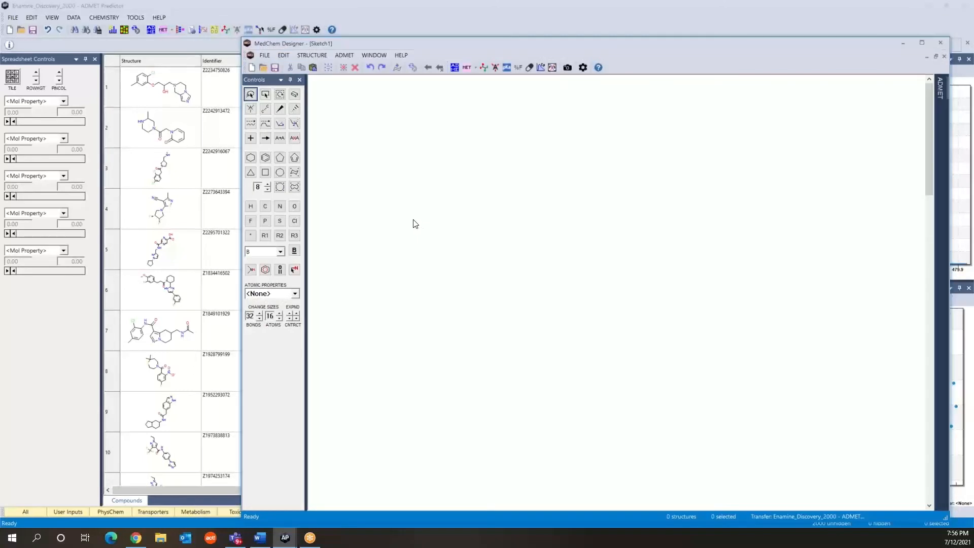
pyautogui.click(267, 56)
pyautogui.click(280, 78)
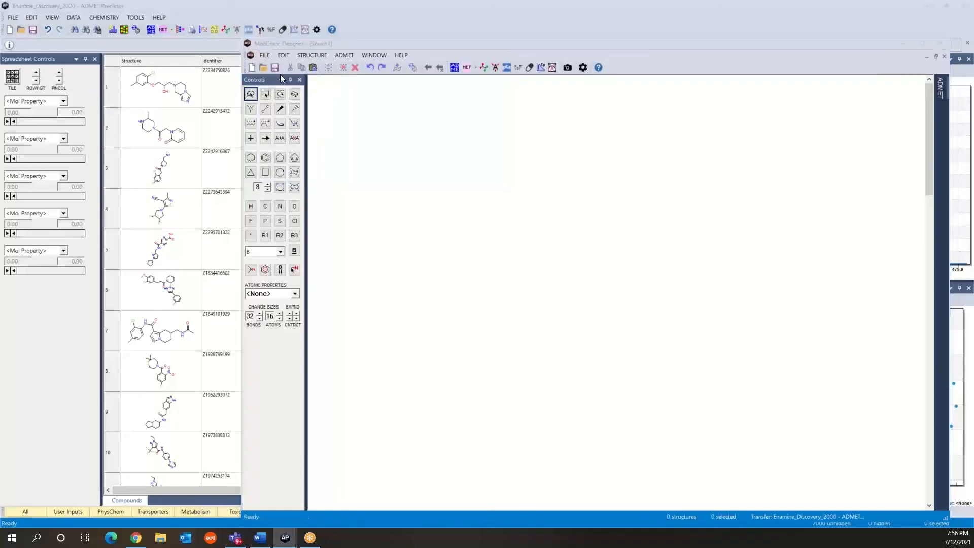
pyautogui.click(349, 125)
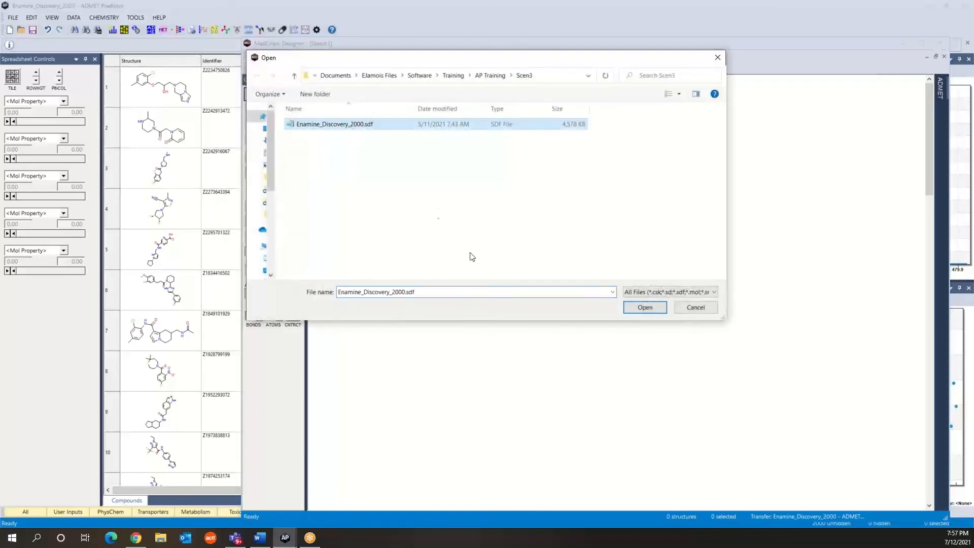
pyautogui.click(645, 308)
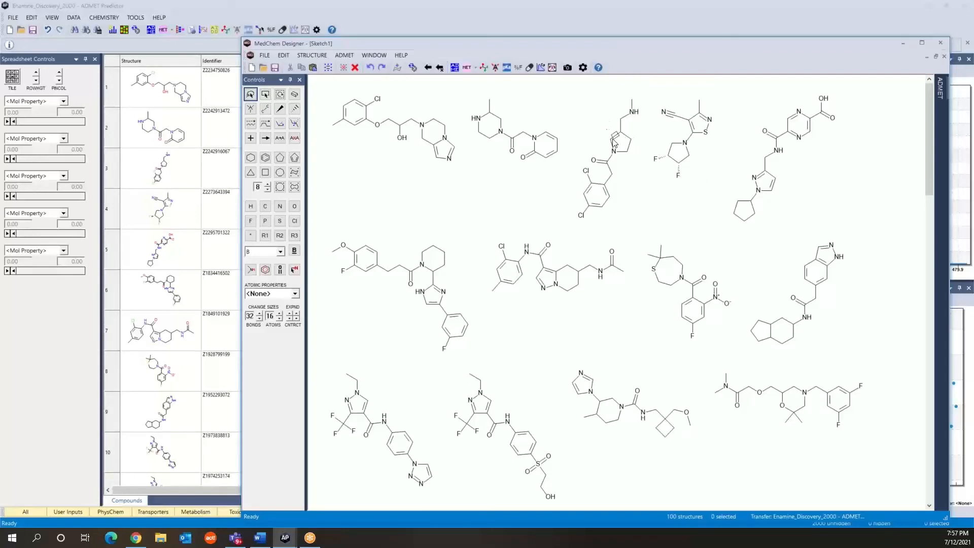
# - Review the ADMET calculation settings and the list of properties to calculate in MedChem Designer, keeping the current selection
pyautogui.click(584, 68)
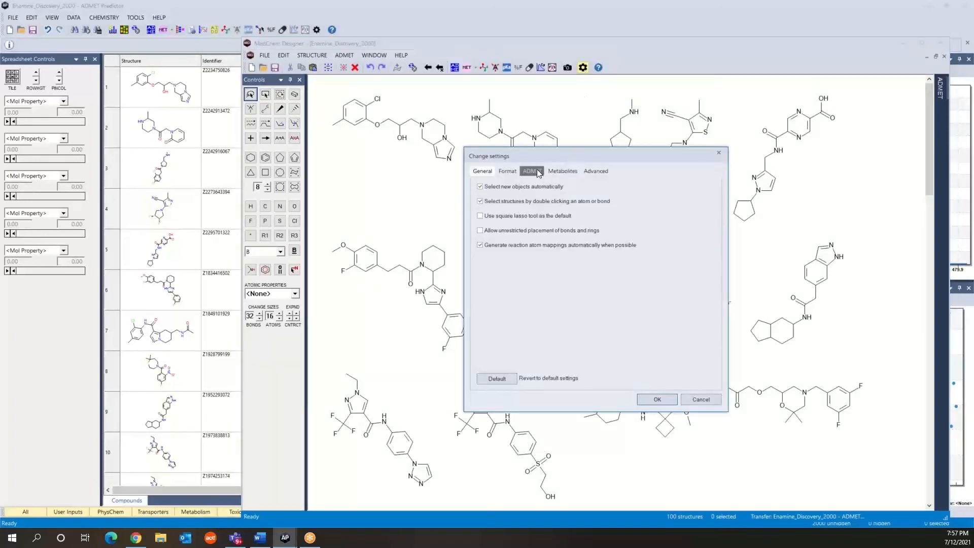
pyautogui.click(533, 172)
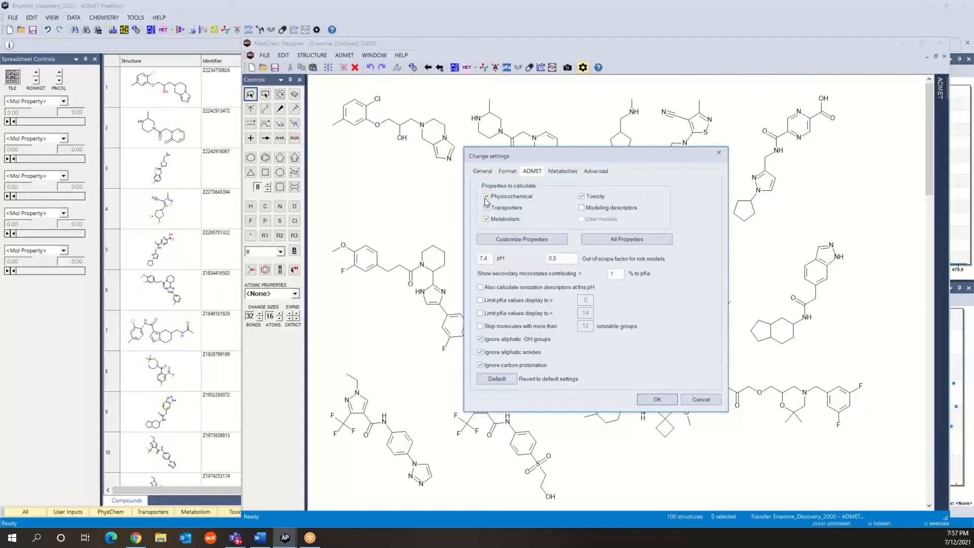
pyautogui.click(524, 240)
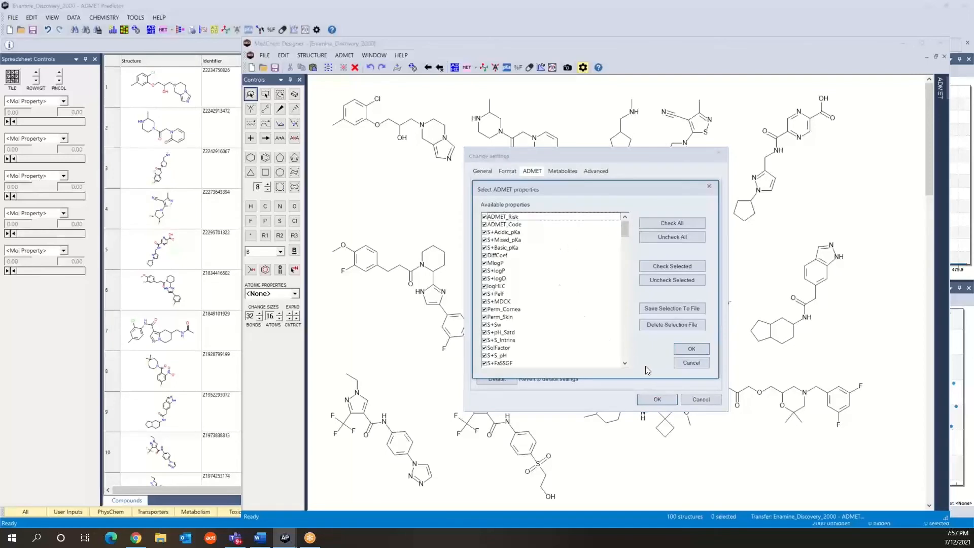
pyautogui.click(688, 364)
pyautogui.click(669, 399)
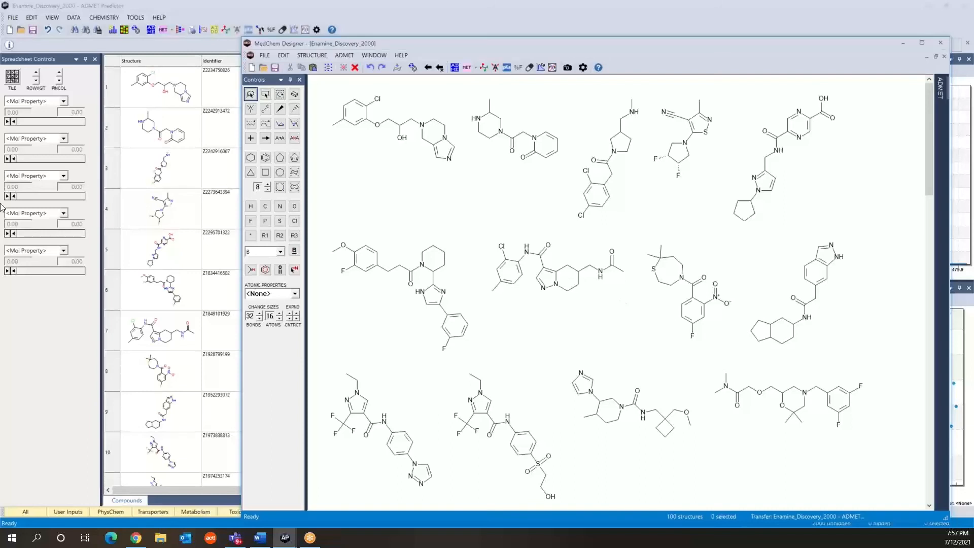
# - Calculate the ADMET properties of the sketched structures and narrow the MedChem Designer window to uncover more of the compound spreadsheet
pyautogui.click(455, 68)
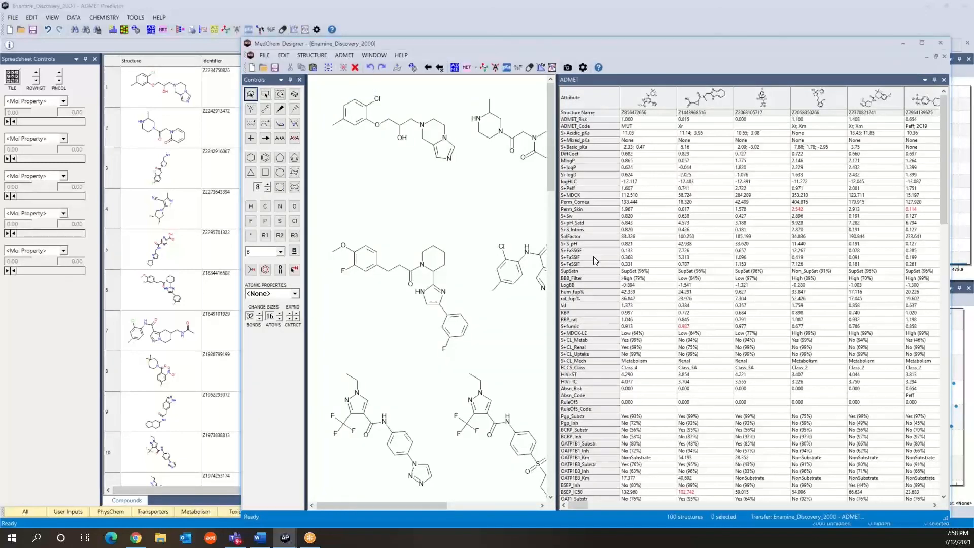
pyautogui.moveTo(594, 257)
pyautogui.moveTo(620, 215)
pyautogui.moveTo(246, 193); pyautogui.dragTo(332, 193)
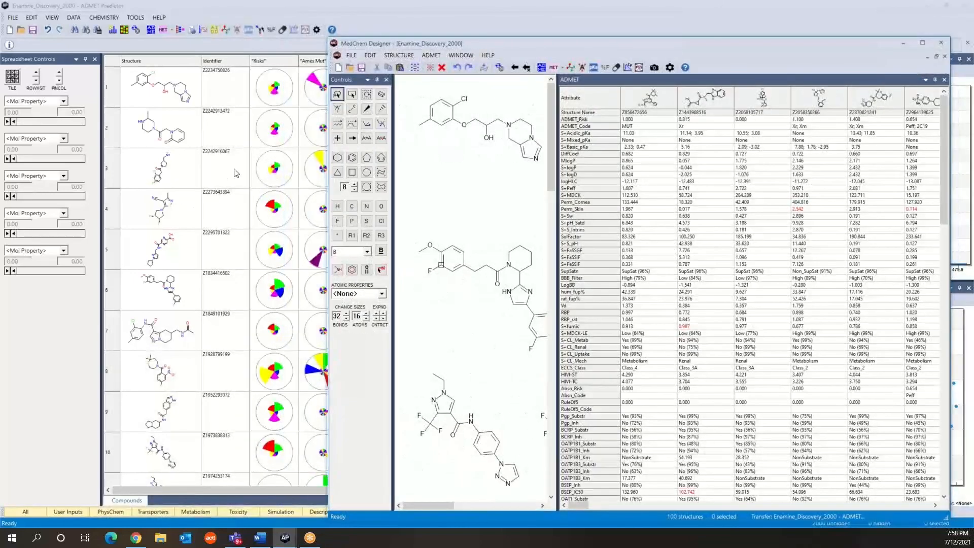